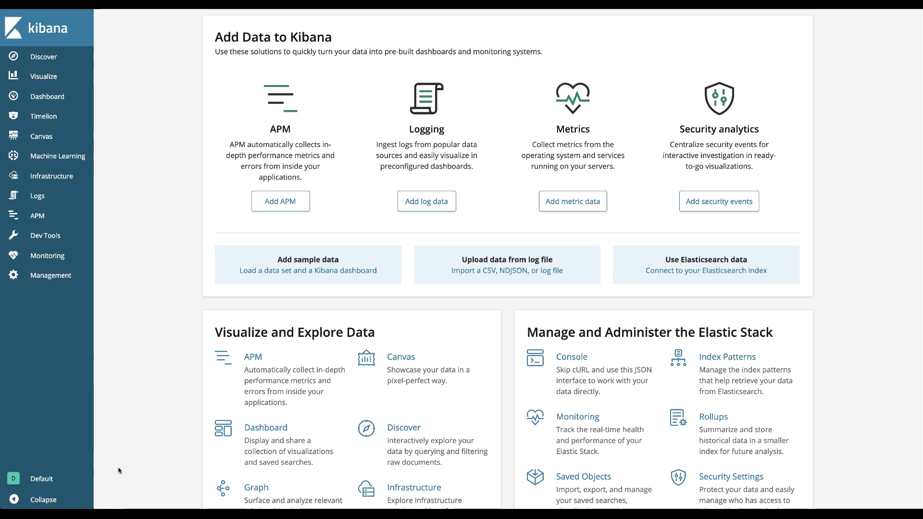
Step: Choose 'Import a CSV, NDJSON, or log file' from the Kibana home page
scroll(153, 316, up, 1)
scroll(154, 316, down, 1)
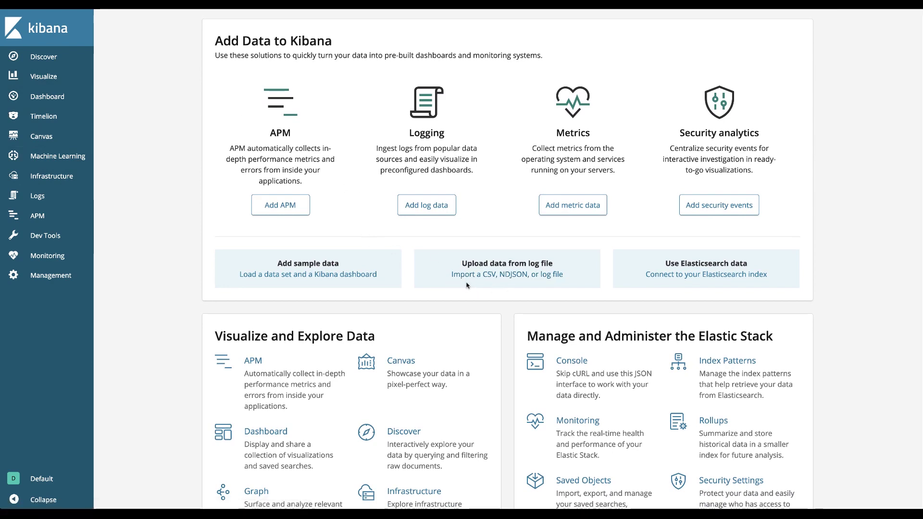
drag(467, 264, 556, 264)
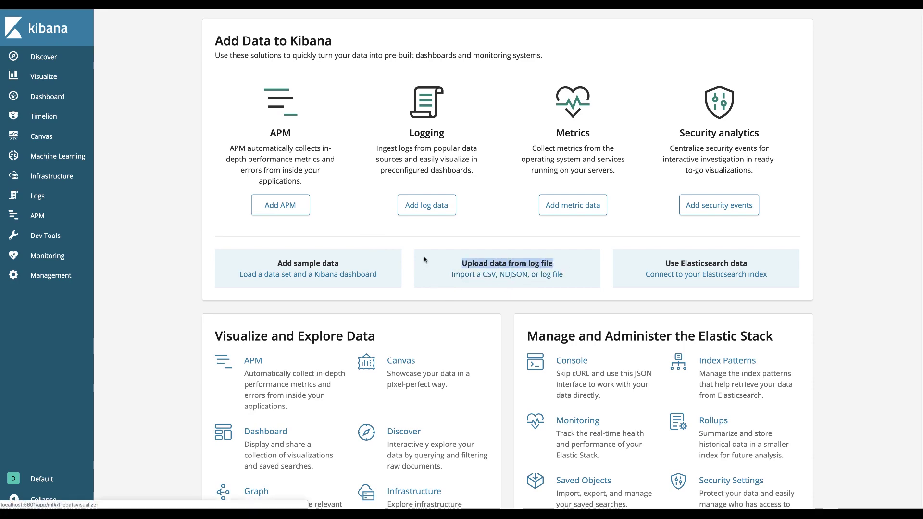
click(464, 278)
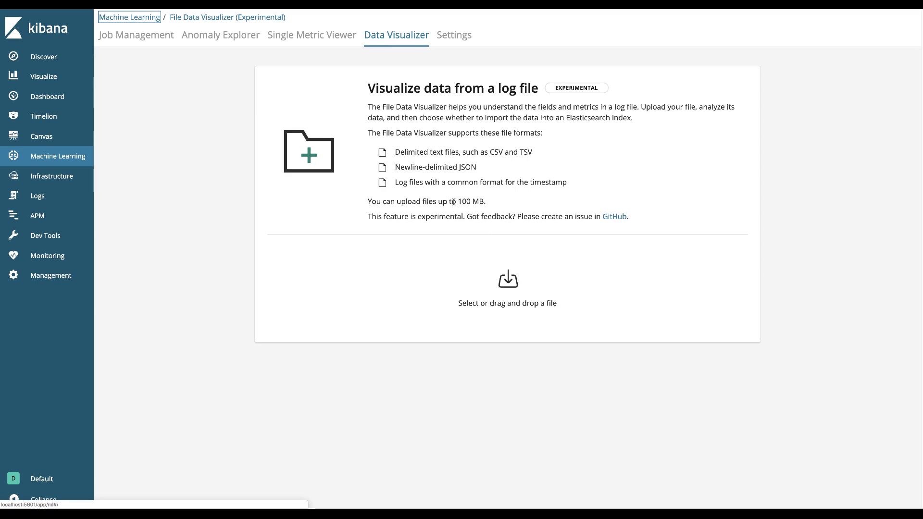
Step: Review the File Data Visualizer's supported formats and 100 MB upload limit
drag(365, 202, 495, 204)
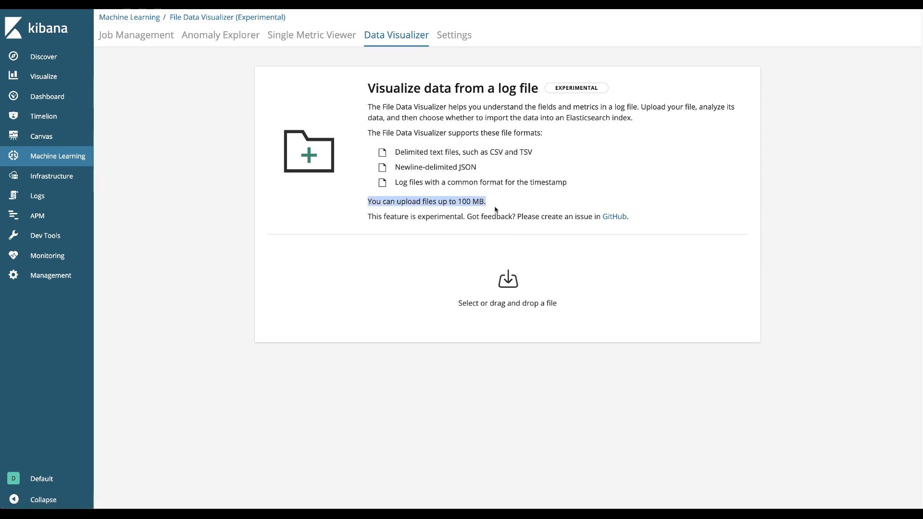
click(494, 201)
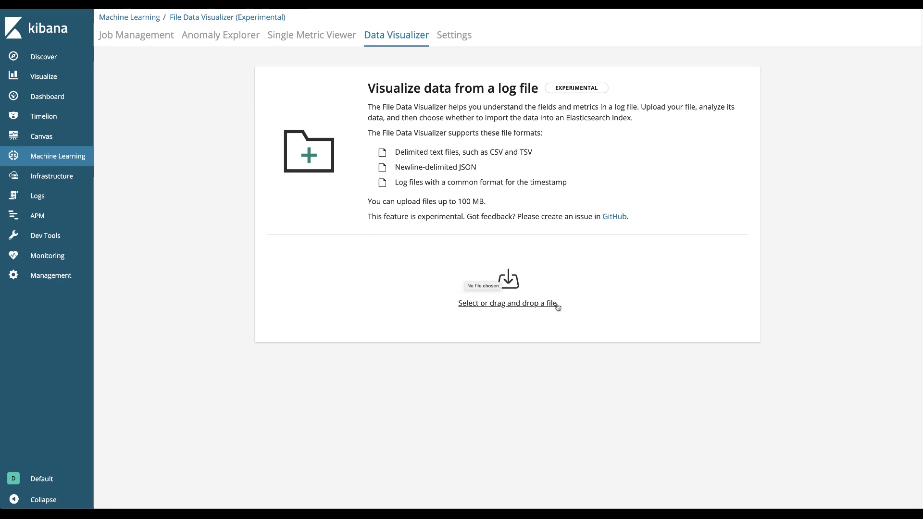
Step: Select ZIP_CODES.csv in the file dialog and open it for analysis
click(529, 310)
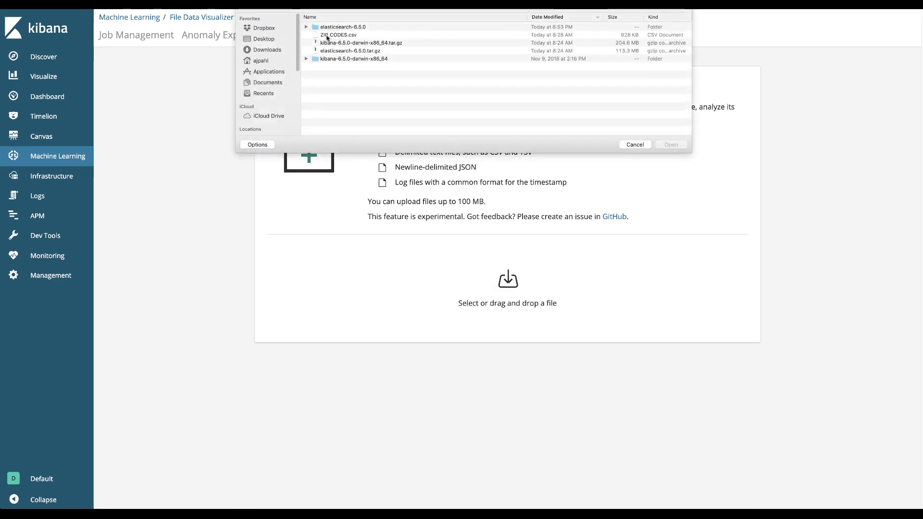
click(332, 36)
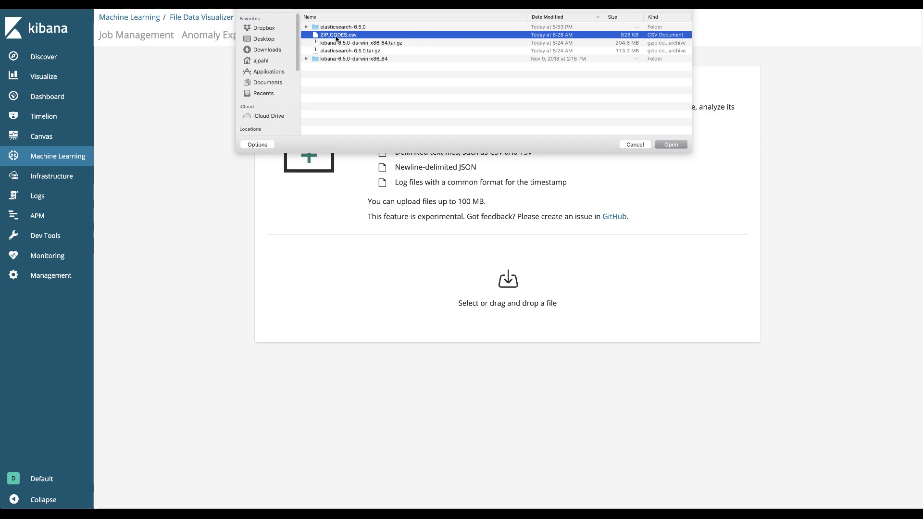
click(670, 144)
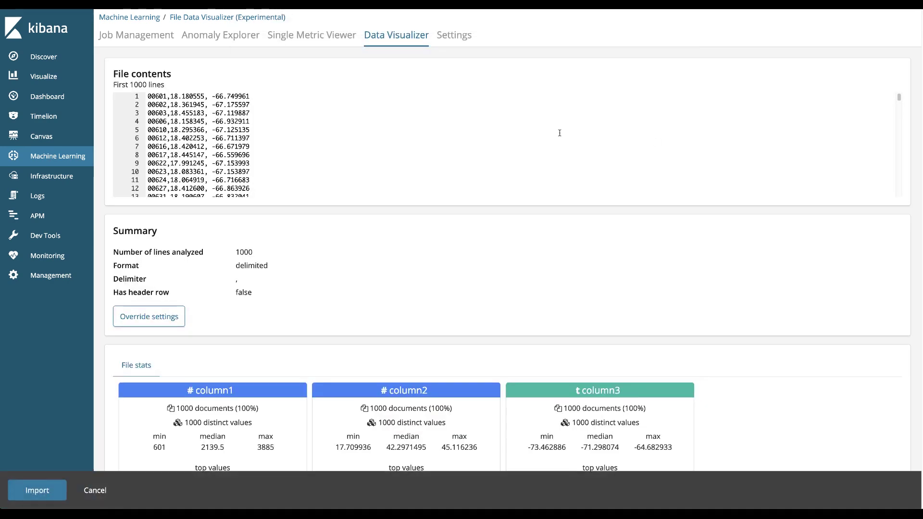
Step: Review the file contents and summary: lines analyzed, delimited format and comma delimiter
click(191, 104)
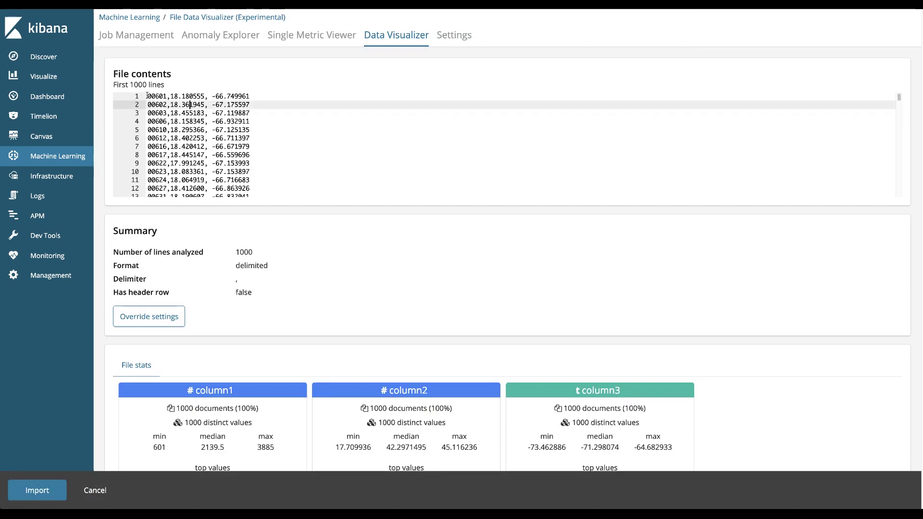
drag(147, 96, 251, 139)
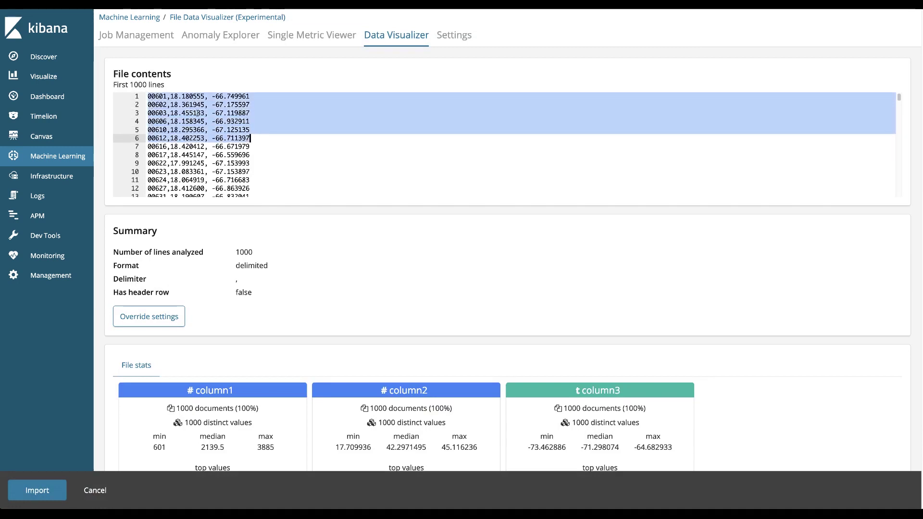
click(292, 136)
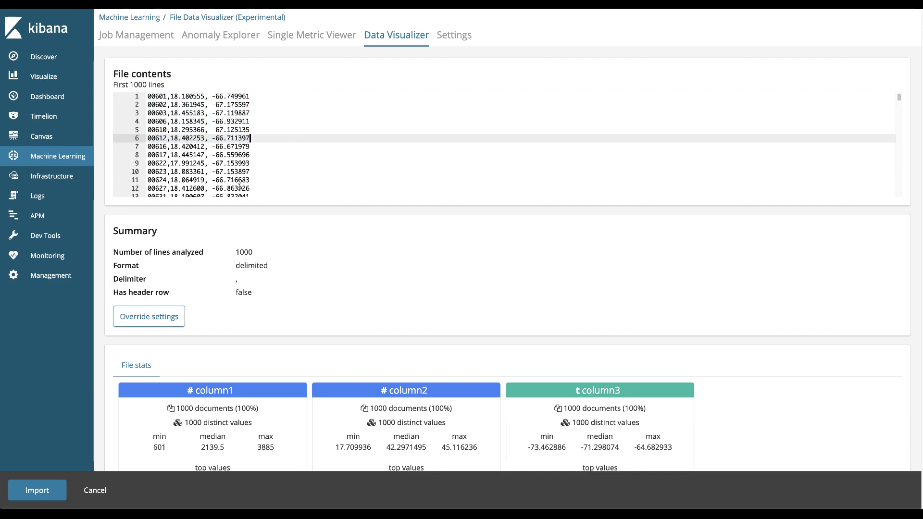
double_click(244, 253)
double_click(125, 265)
double_click(252, 266)
drag(247, 285, 233, 281)
scroll(226, 302, down, 5)
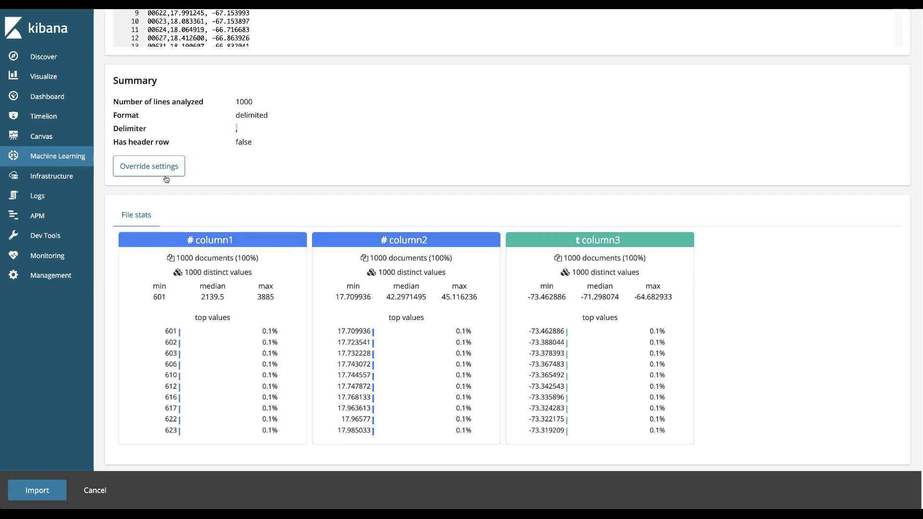
Step: Override the column names to zipcode, lat and lon and apply
click(139, 169)
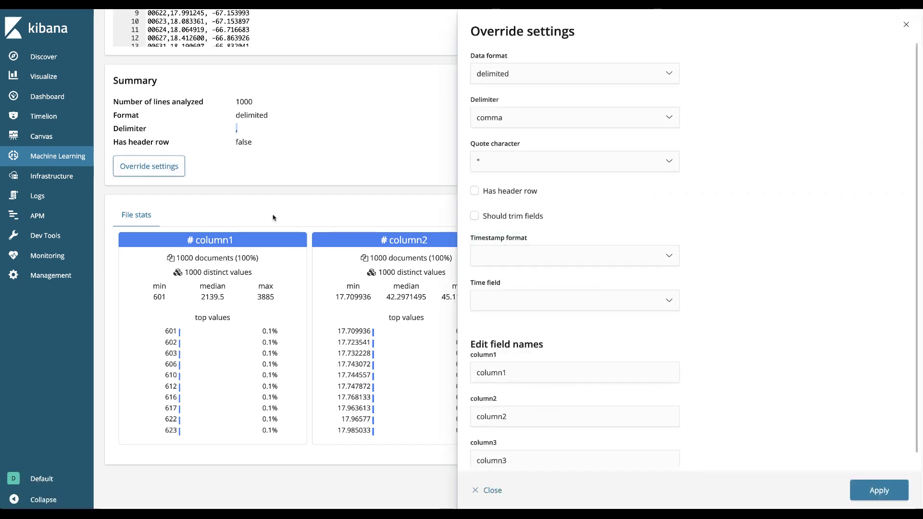
scroll(525, 361, down, 1)
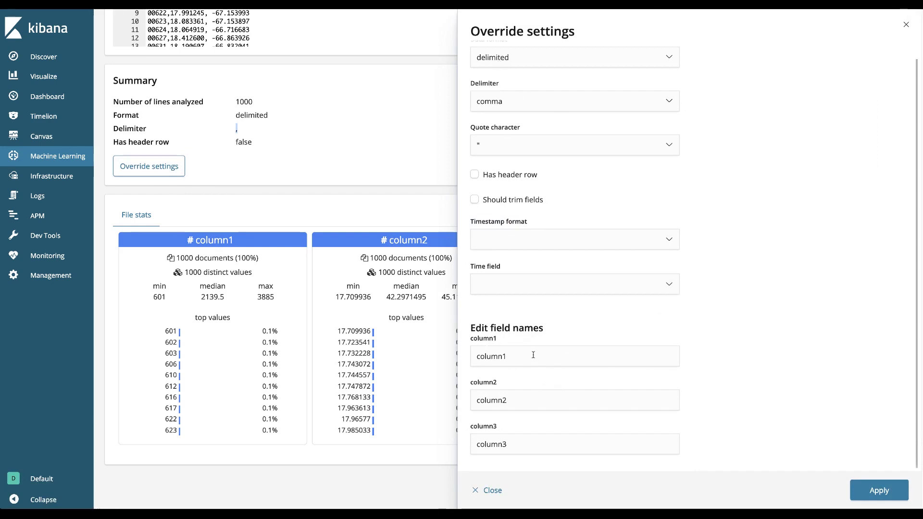
drag(532, 354, 475, 355)
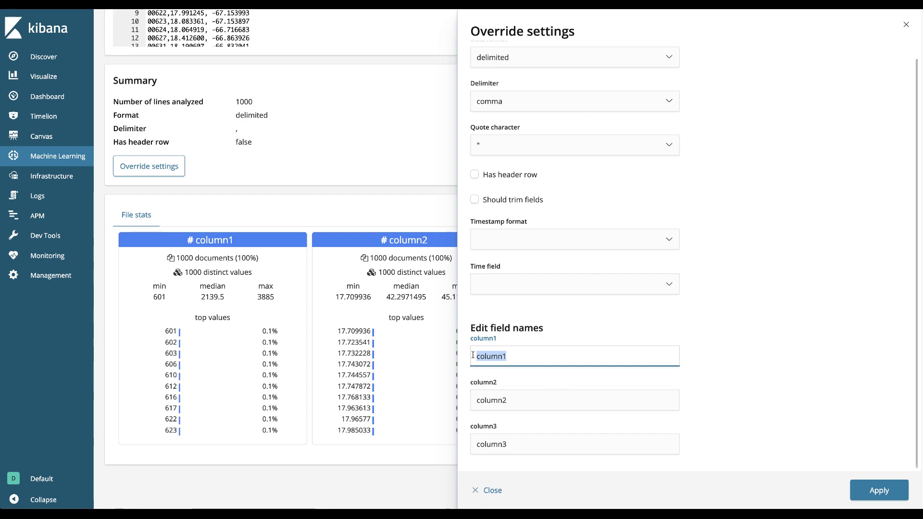
text(zip)
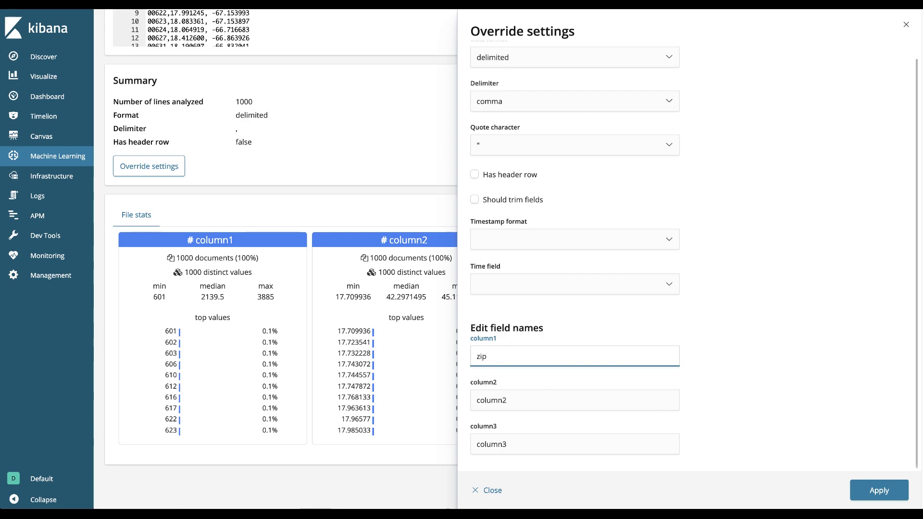
text(code)
key(Tab)
text(lat)
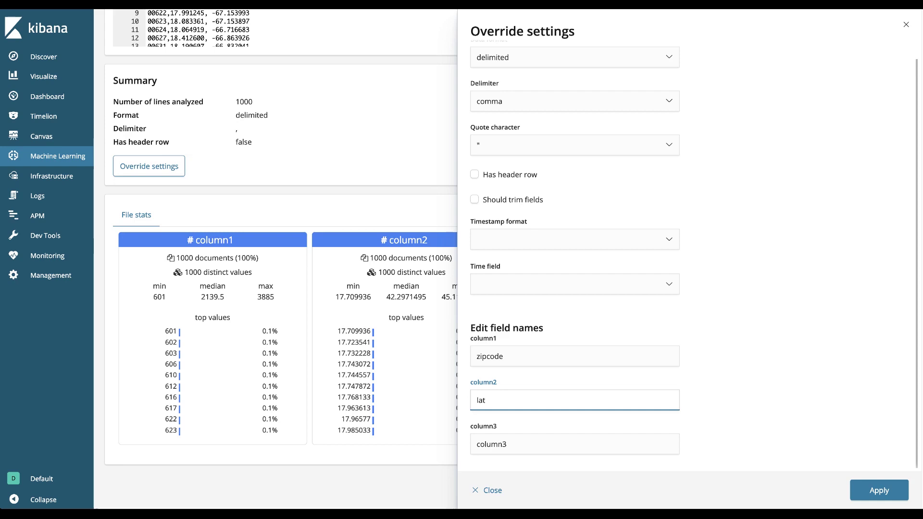
key(Tab)
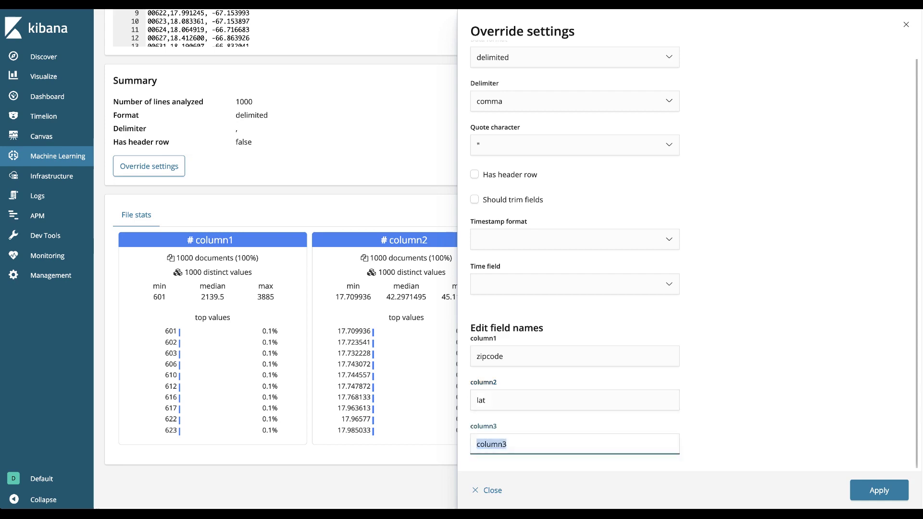
text(lon)
click(875, 491)
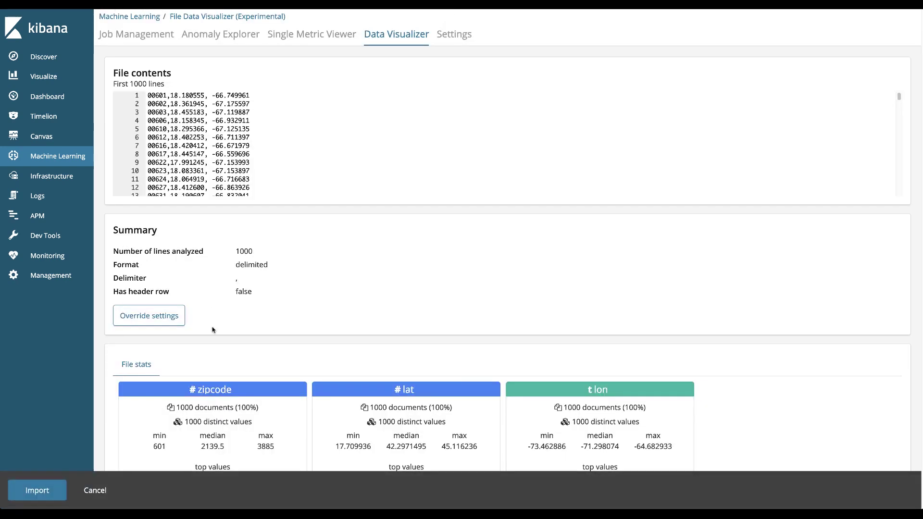
Step: Check the file stats now show the zipcode field heading
scroll(214, 331, down, 3)
scroll(504, 329, down, 2)
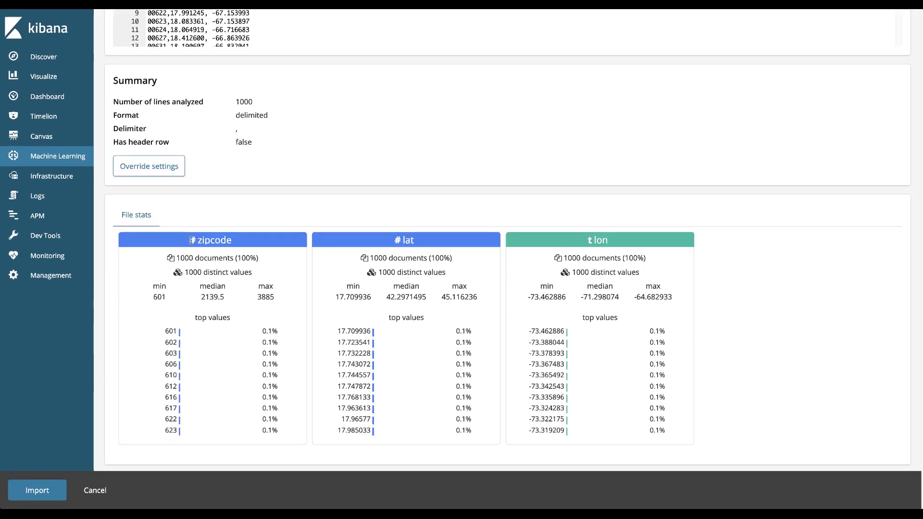
drag(192, 240, 236, 243)
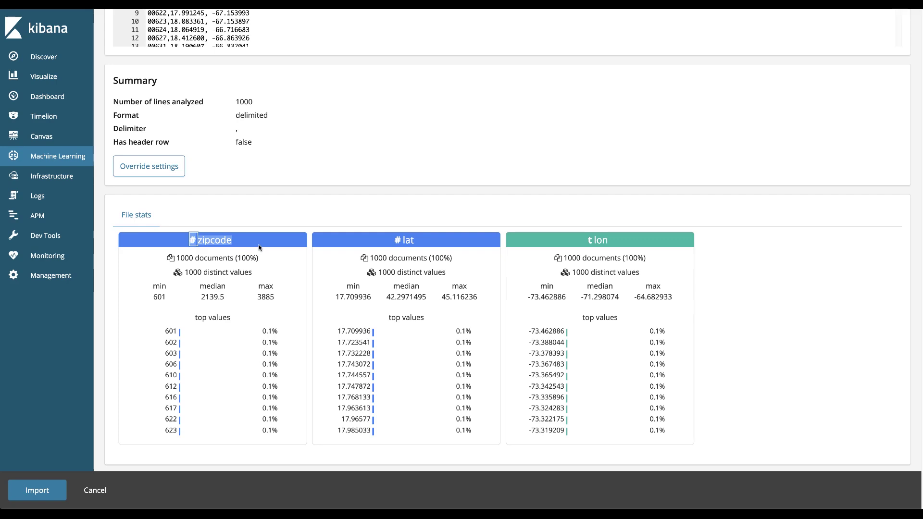
click(206, 240)
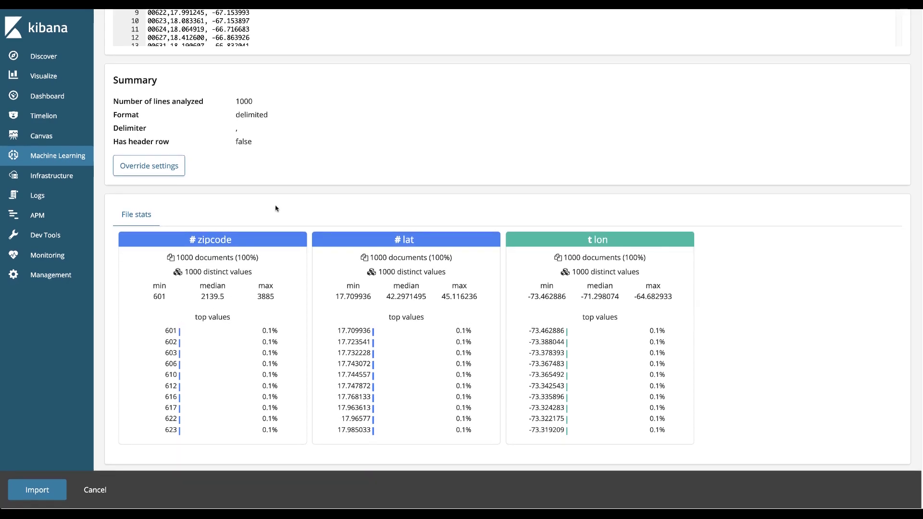
Step: Import the data into a new index named geo-simple with an index pattern
click(37, 490)
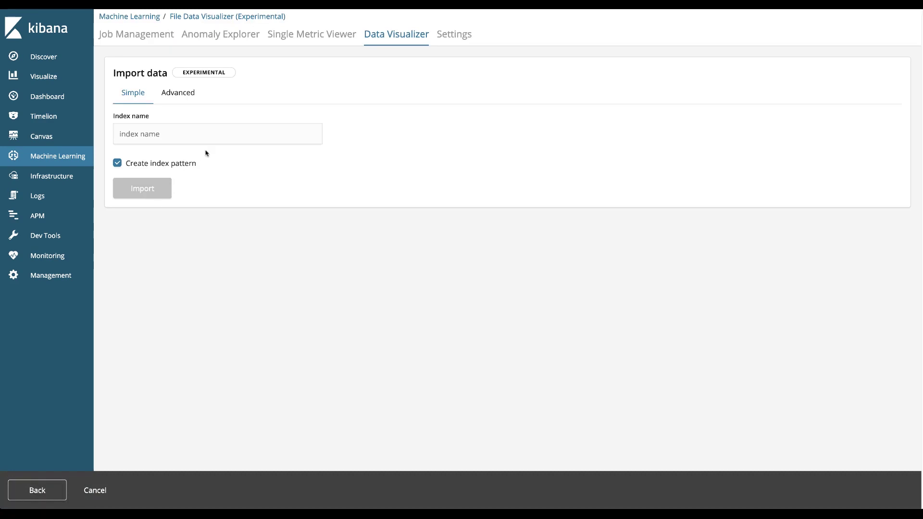
click(163, 136)
text(geo-simple)
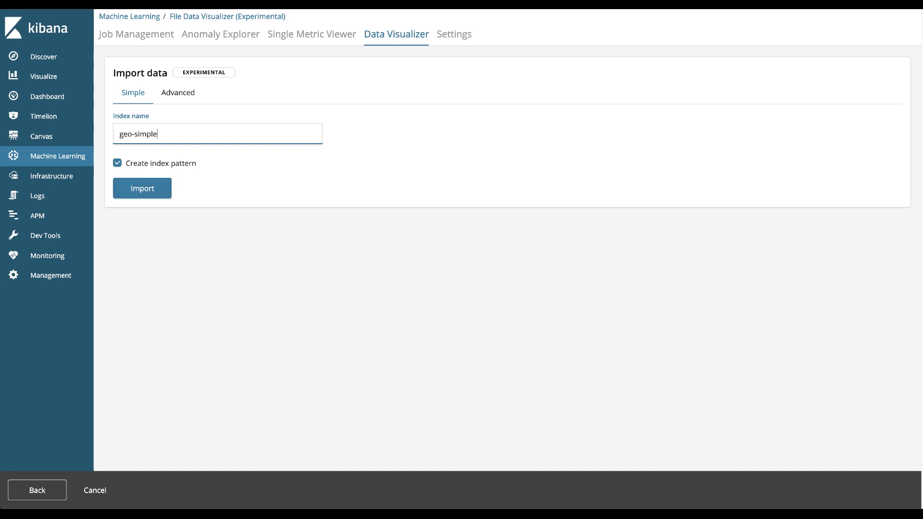
click(142, 188)
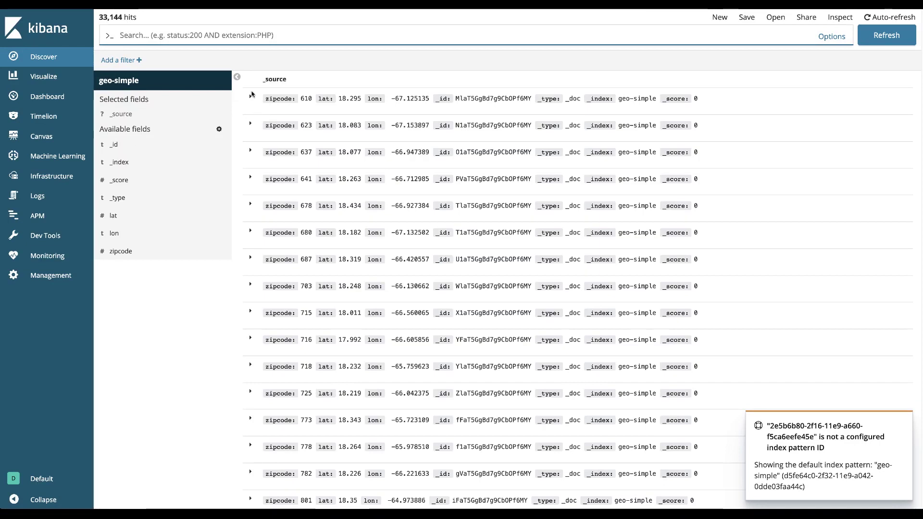
click(250, 95)
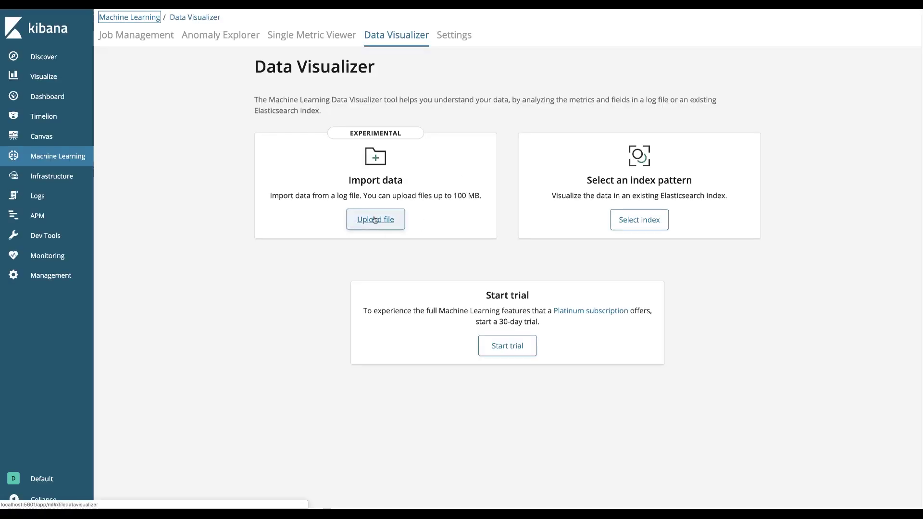
Step: Start a new upload and reload the ZIP code CSV file
click(376, 219)
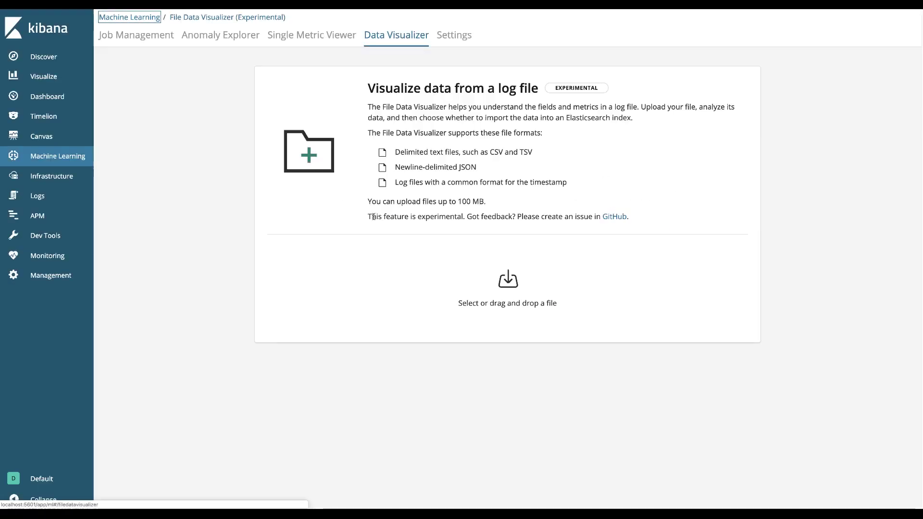
click(500, 301)
click(351, 13)
key(Return)
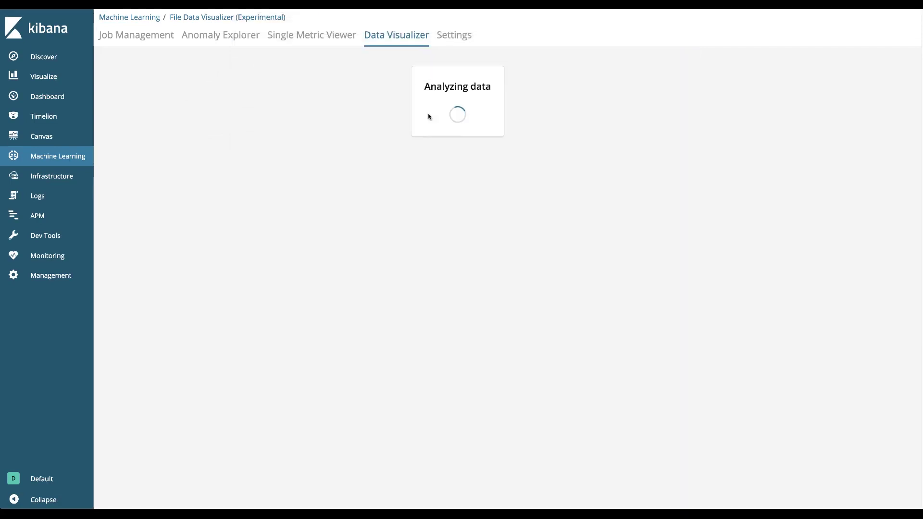
Step: Rename the columns to zipcode, lat and lon, apply, and continue to import
click(160, 317)
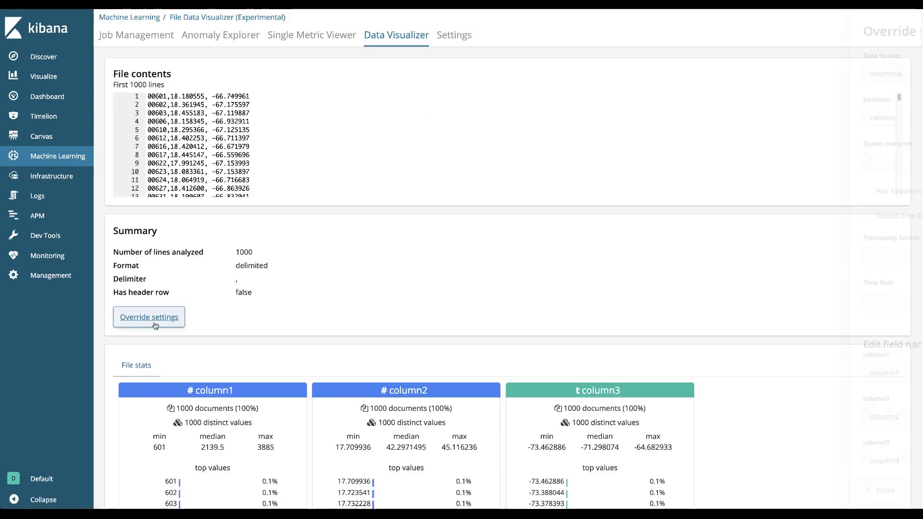
double_click(491, 373)
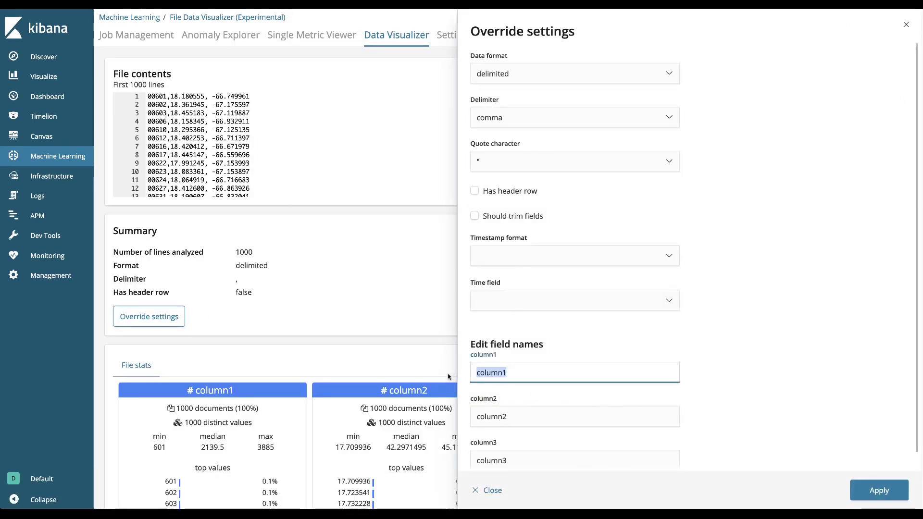
text(zipcode)
key(Tab)
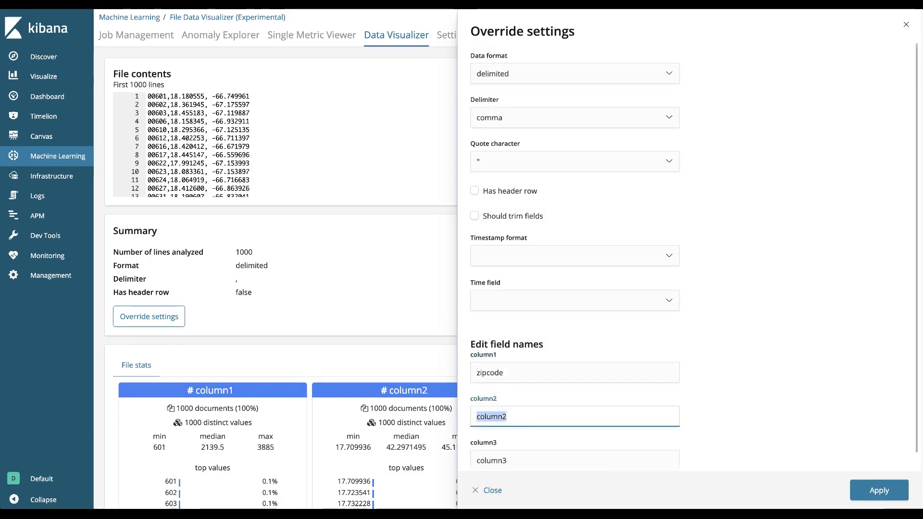
text(lat)
key(Tab)
text(lon)
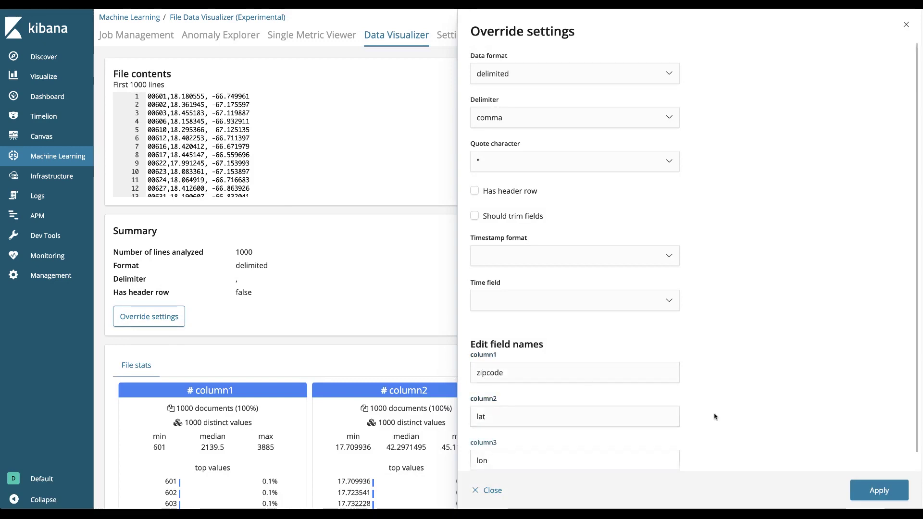
click(874, 495)
scroll(198, 332, down, 5)
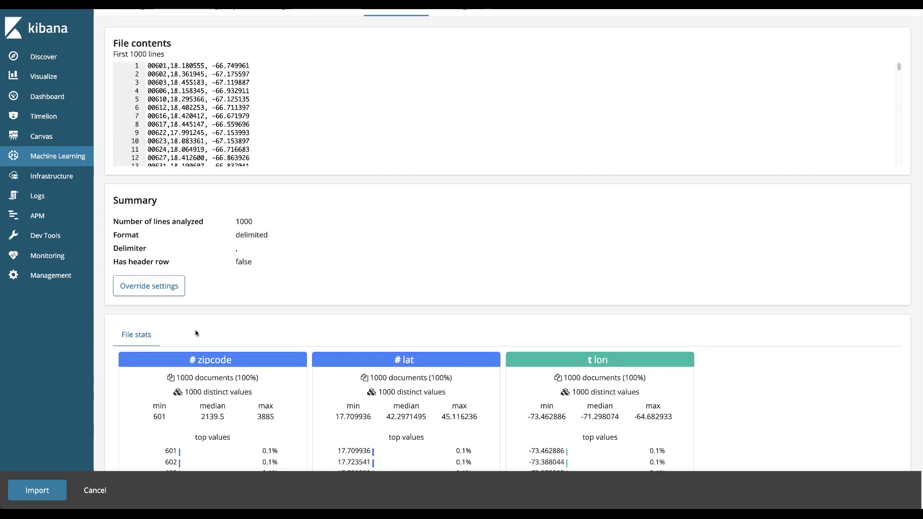
click(37, 490)
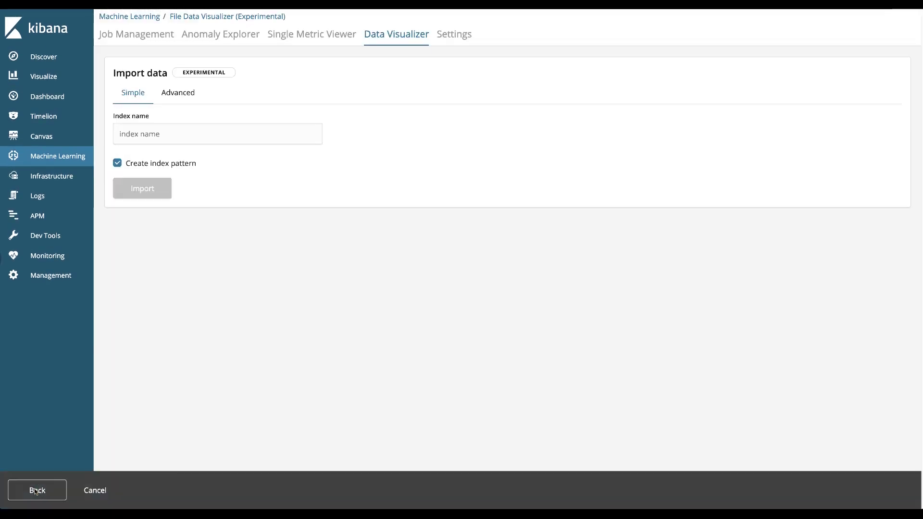
Step: On the Advanced import options, name the index geo-advanced and review settings and mappings
click(187, 94)
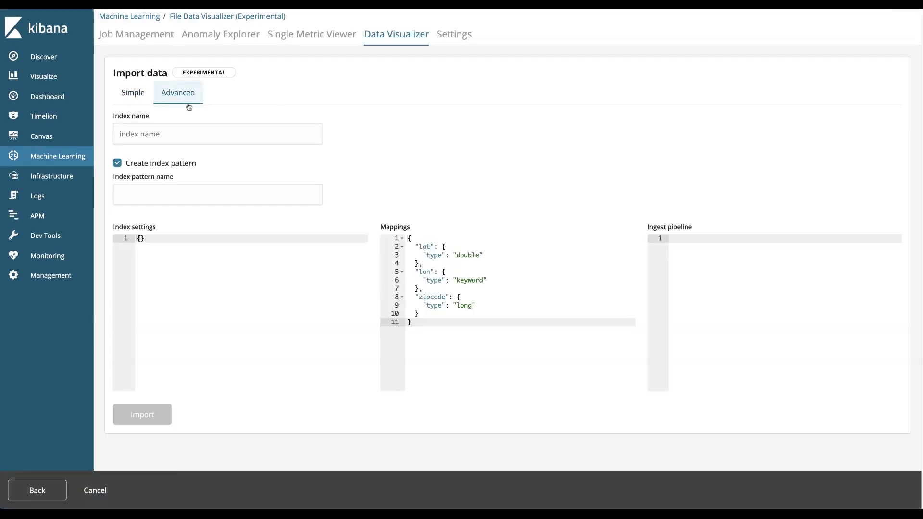
click(172, 134)
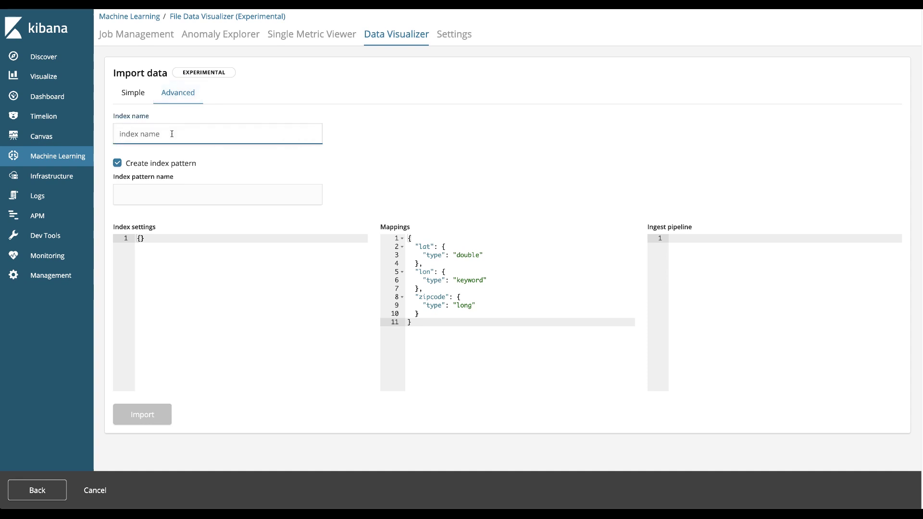
text(go)
text(eo)
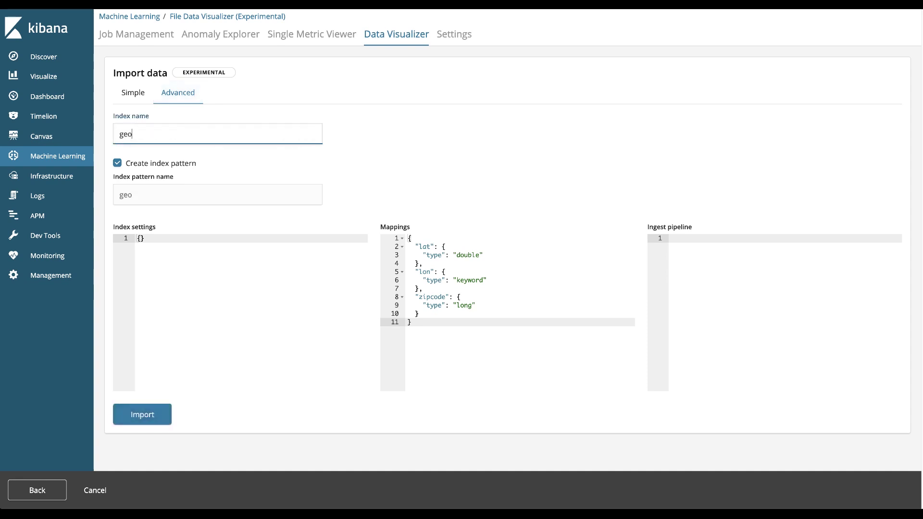
text(-advanced)
drag(168, 134, 111, 137)
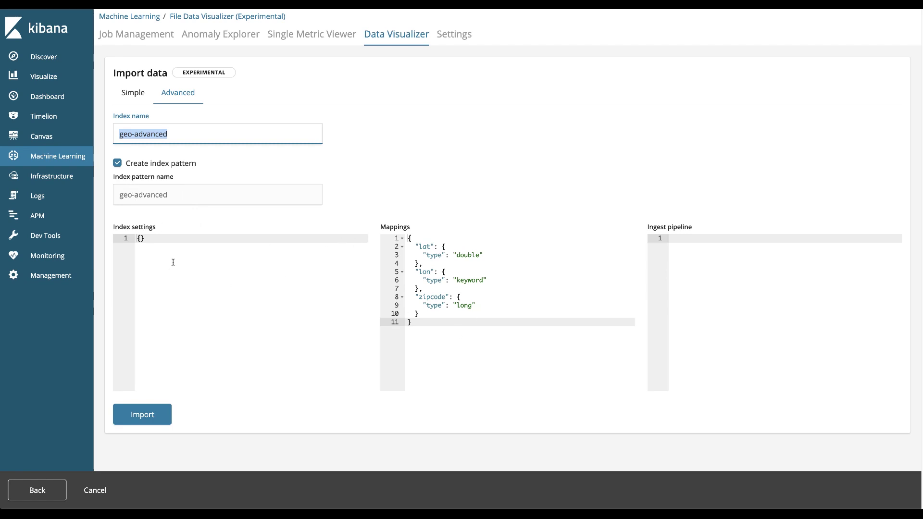
drag(171, 243, 126, 236)
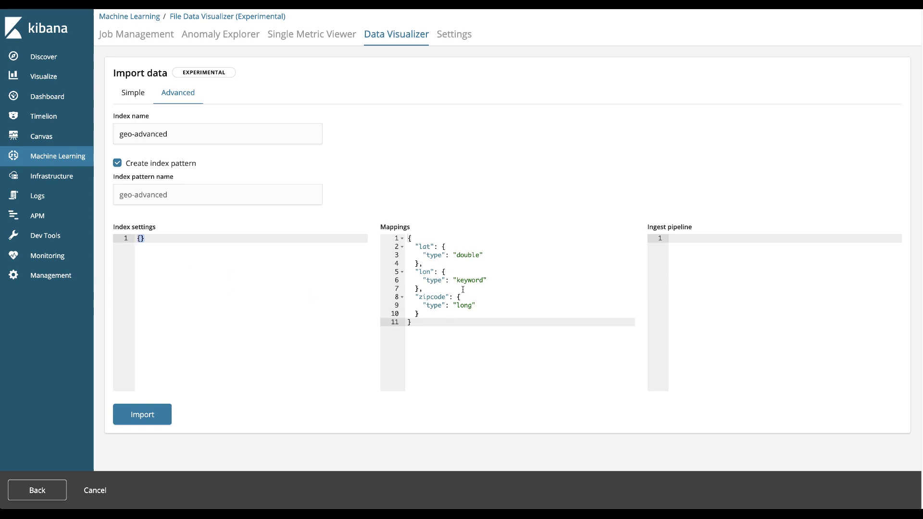
click(487, 288)
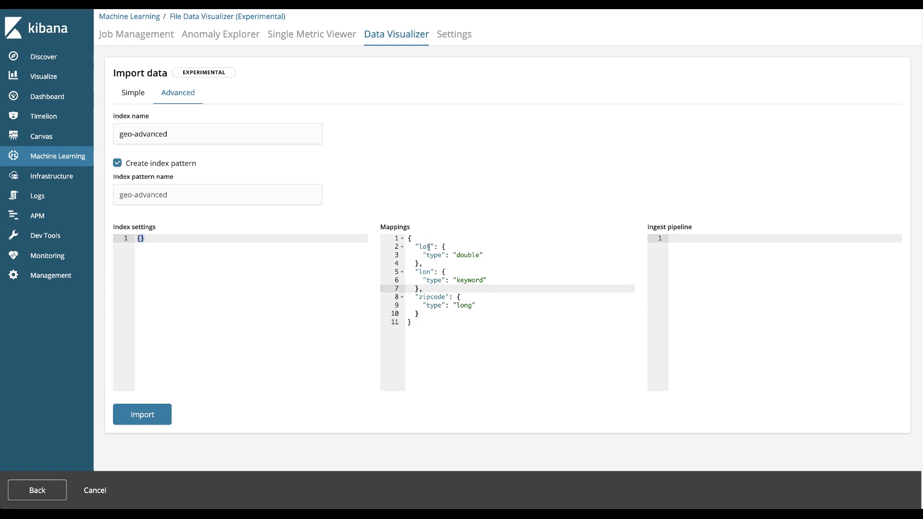
Step: Change the lat and lon mapping types to float
double_click(464, 254)
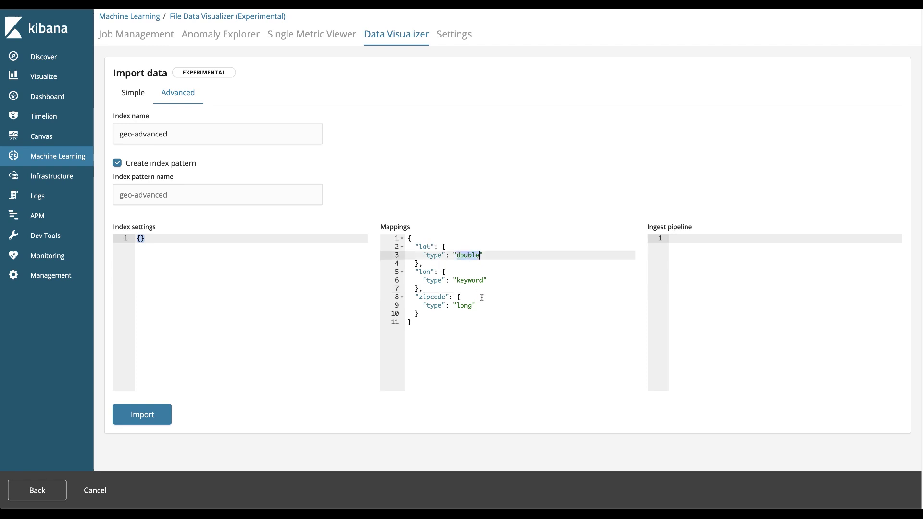
text(float)
double_click(468, 280)
text(float)
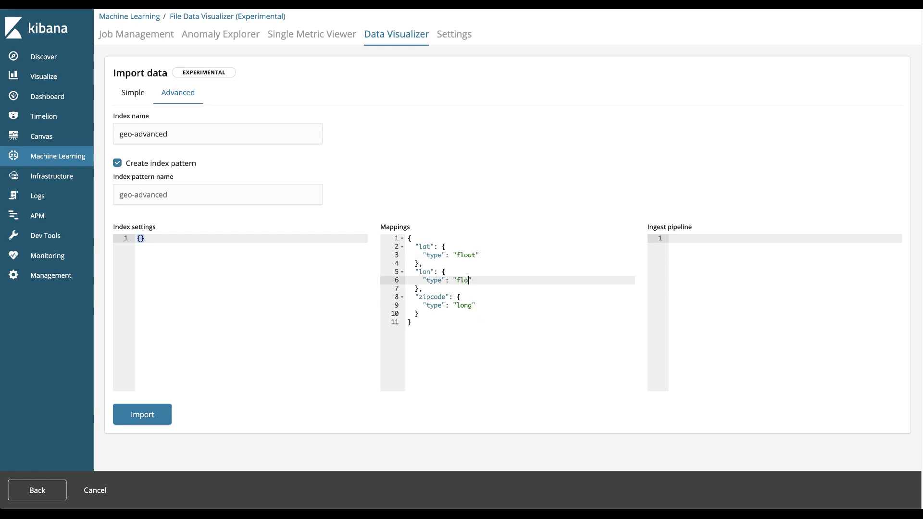
Step: Add a location field of type geo_point to the mappings
click(435, 314)
text(,)
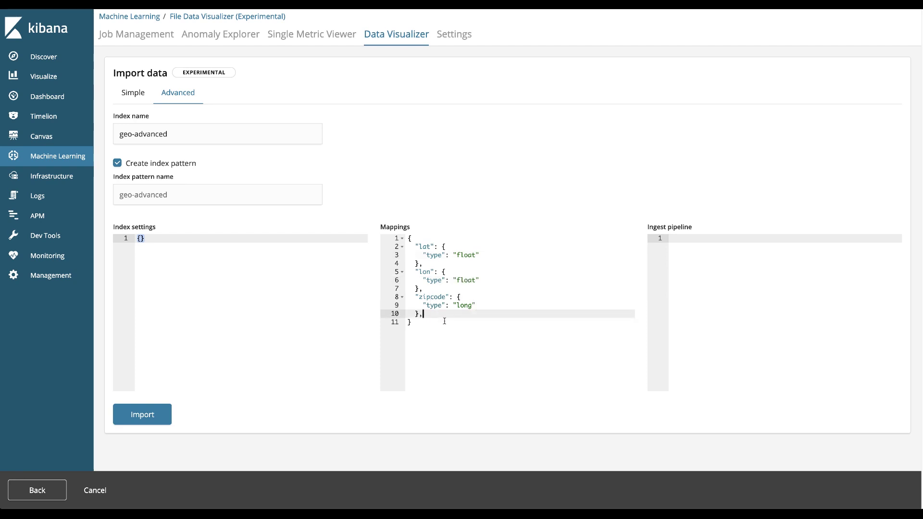
key(Return)
text("location)
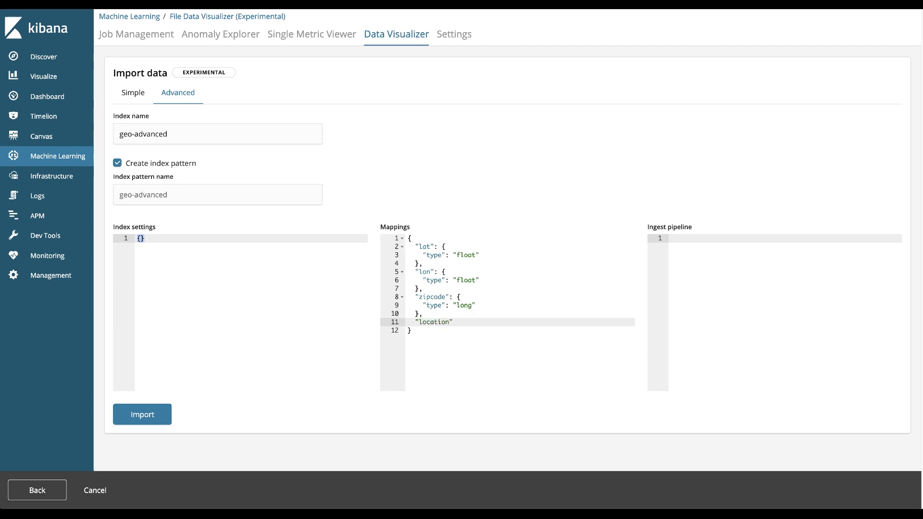
text(": {)
key(Return)
text("type")
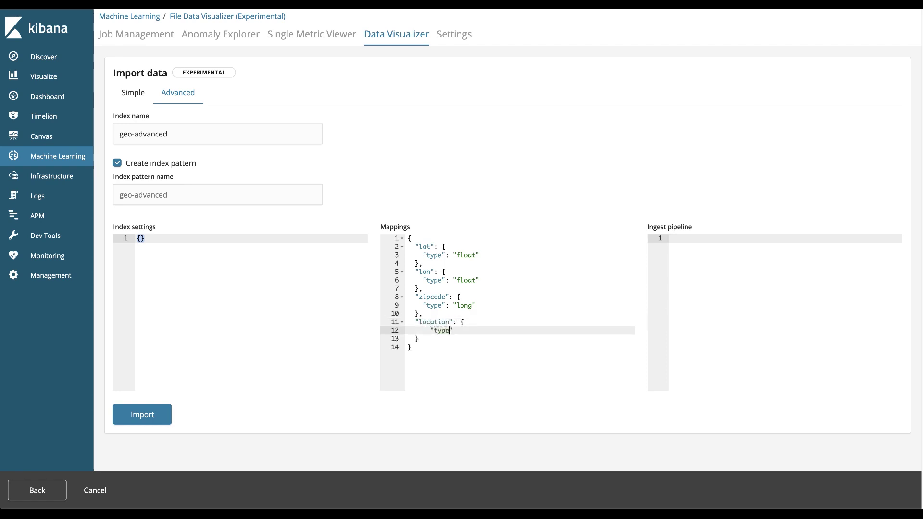
text(: "geo-)
key(BackSpace)
text(_)
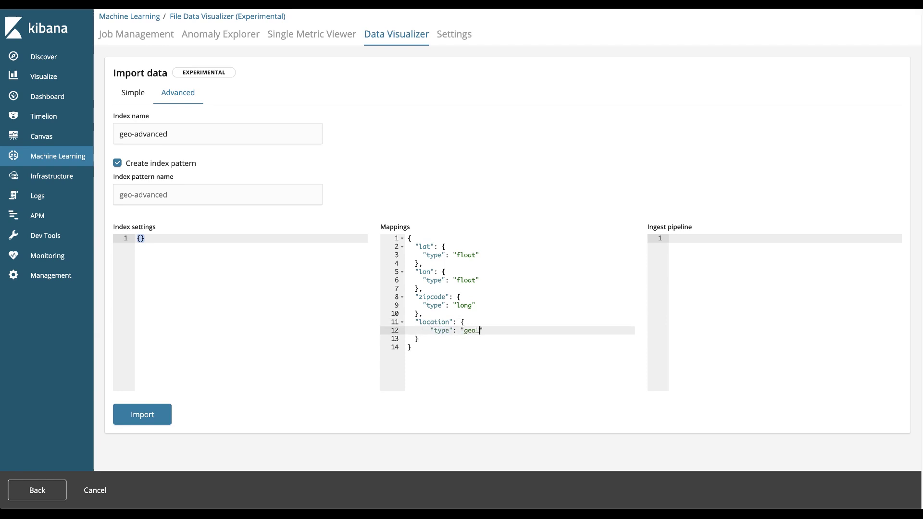
text(point)
Step: Write a processors array with an append processor targeting the location field
text({)
key(Return)
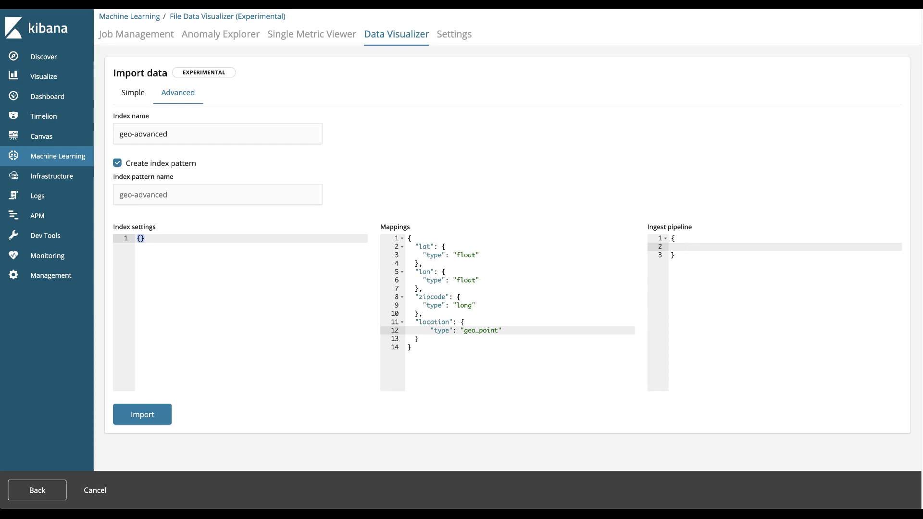
text("processor" : [{)
key(Return)
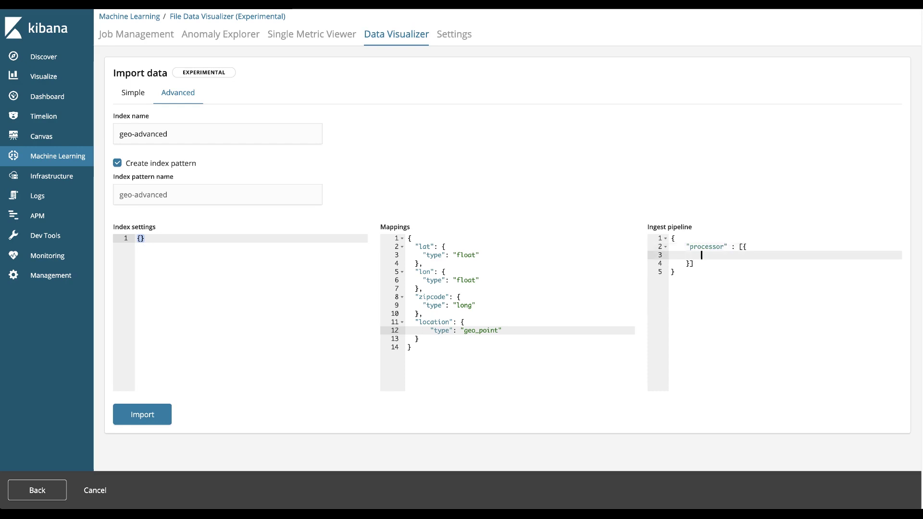
text("append)
key(Up)
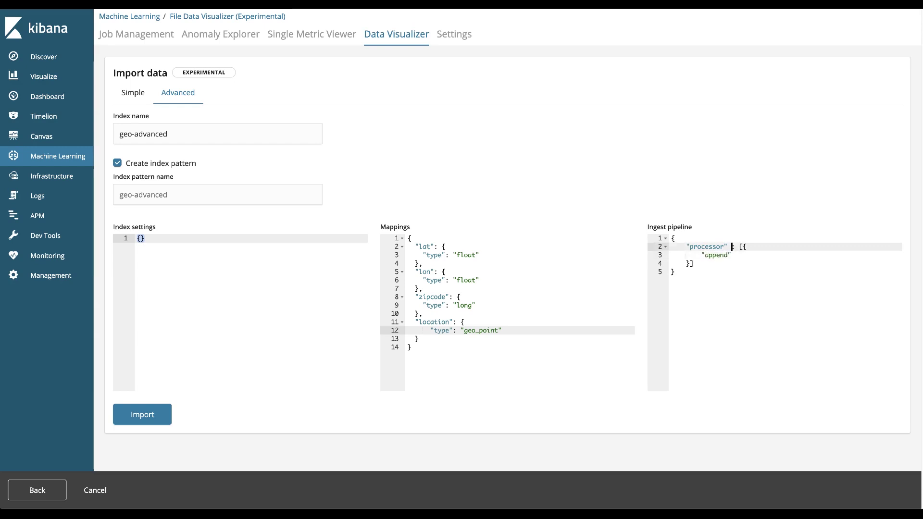
key(Left)
text(s)
key(Down)
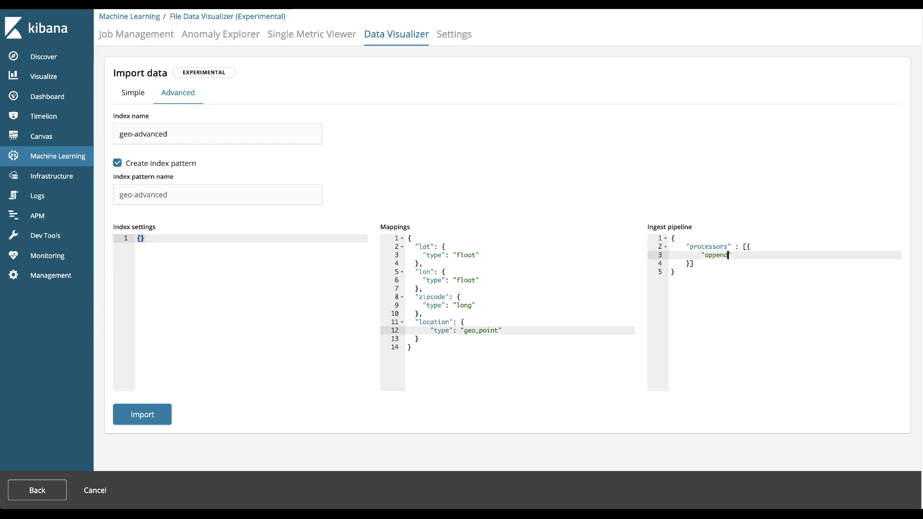
key(Down)
key(Up)
text(: {)
key(Return)
text(")
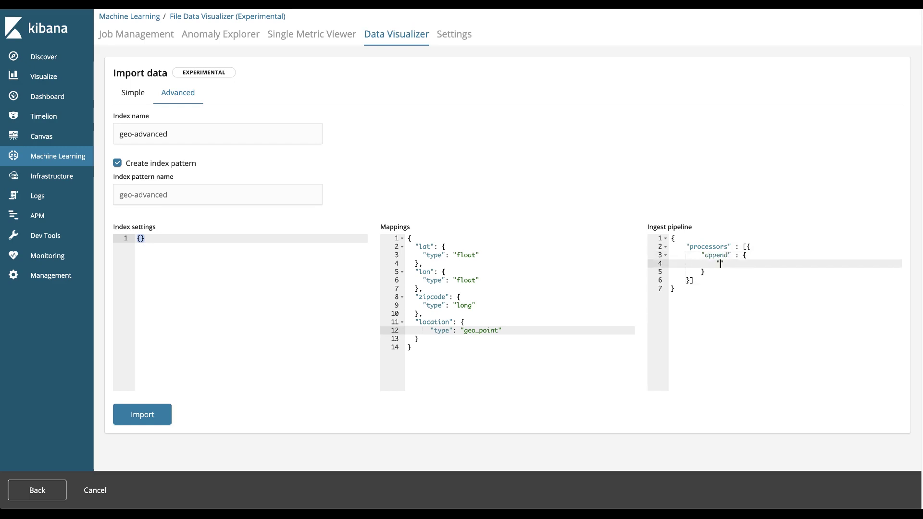
text(field" : ")
key(BackSpace)
text("location",)
Step: Set the append processor's value to ["{{lat}},{{lon}}"]
key(Return)
text("value:)
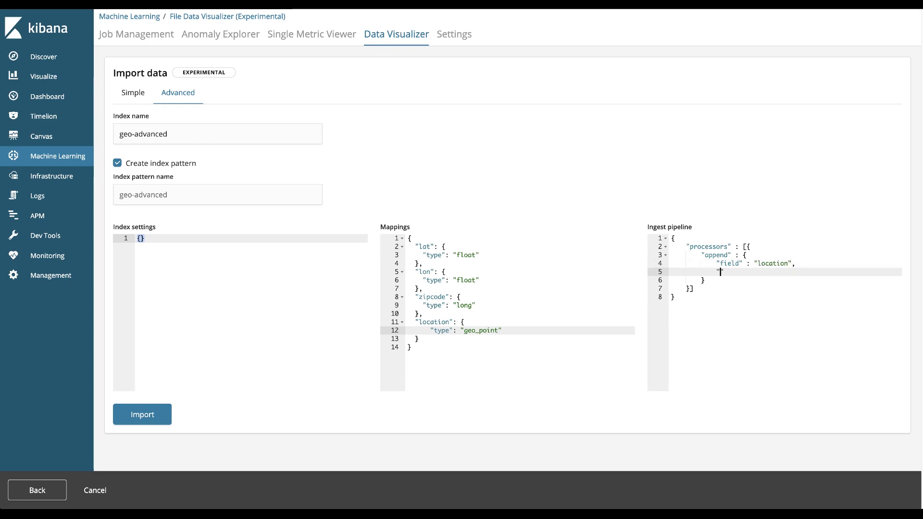
key(BackSpace)
text(:)
text([)
text({{)
key(BackSpace)
key(BackSpace)
text("{{}},{{}})
key(Left)
key(Left)
text(lon)
key(Left)
key(Left)
key(Left)
key(Left)
key(Left)
key(Left)
text(lat)
Step: Review the float lat/lon mappings and the new location geo_point mapping
drag(409, 237, 481, 358)
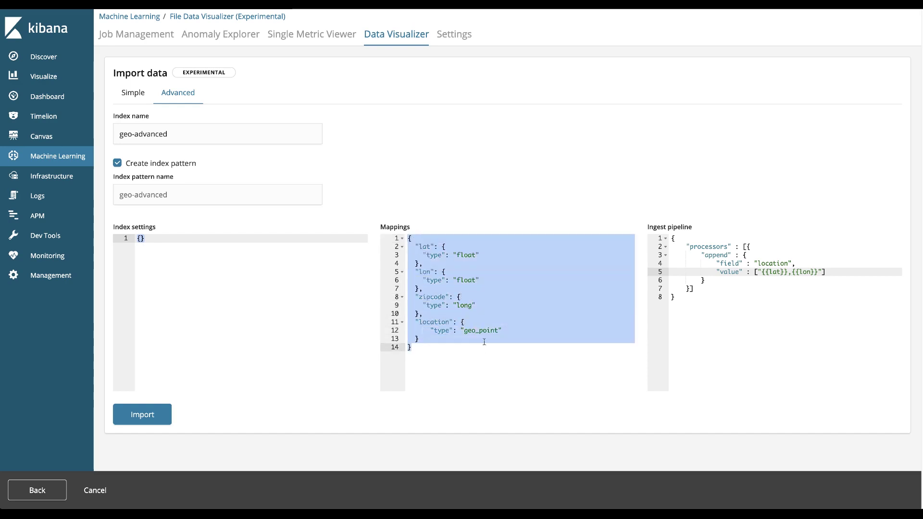
click(454, 254)
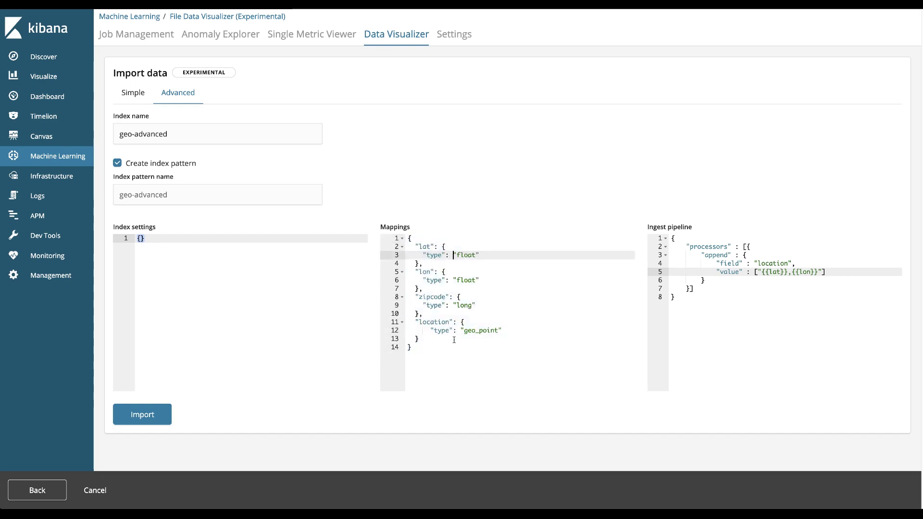
drag(415, 321, 520, 342)
click(733, 304)
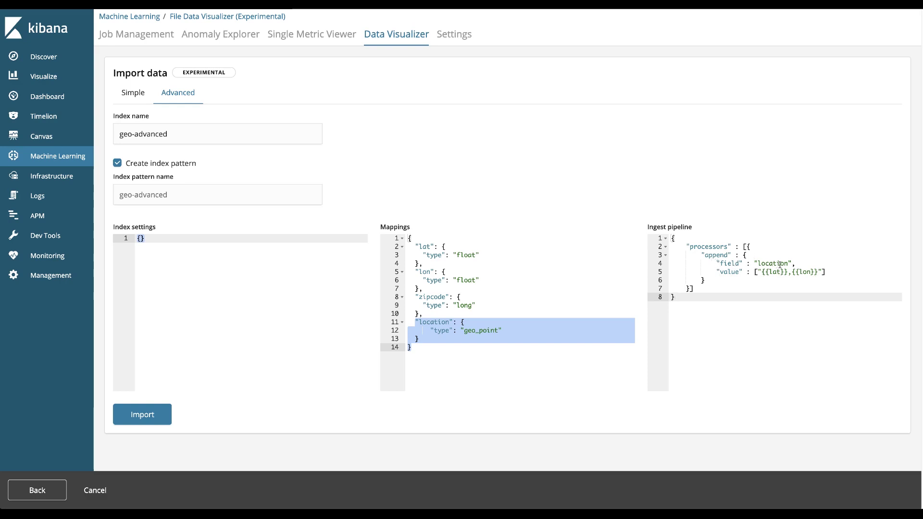
Step: Import the data, creating the geo-advanced index, ingest pipeline and index pattern with 33144 documents
click(142, 414)
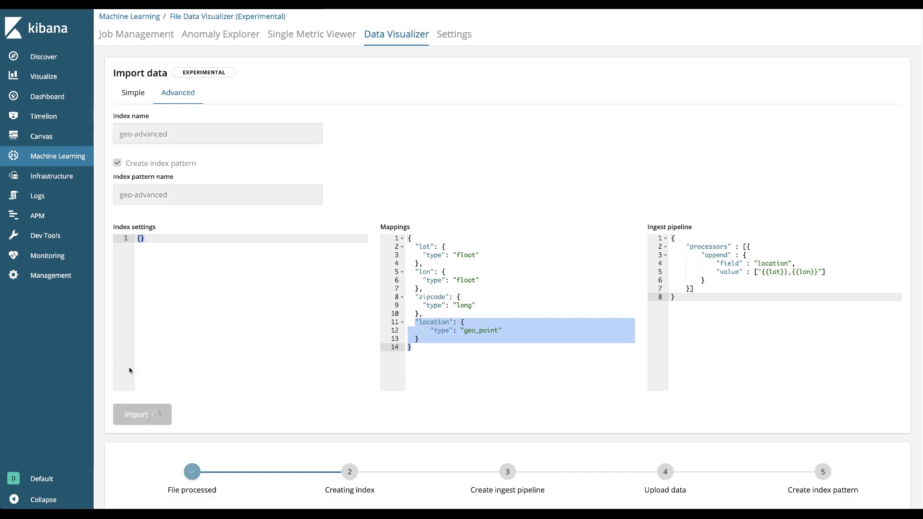
scroll(109, 373, down, 2)
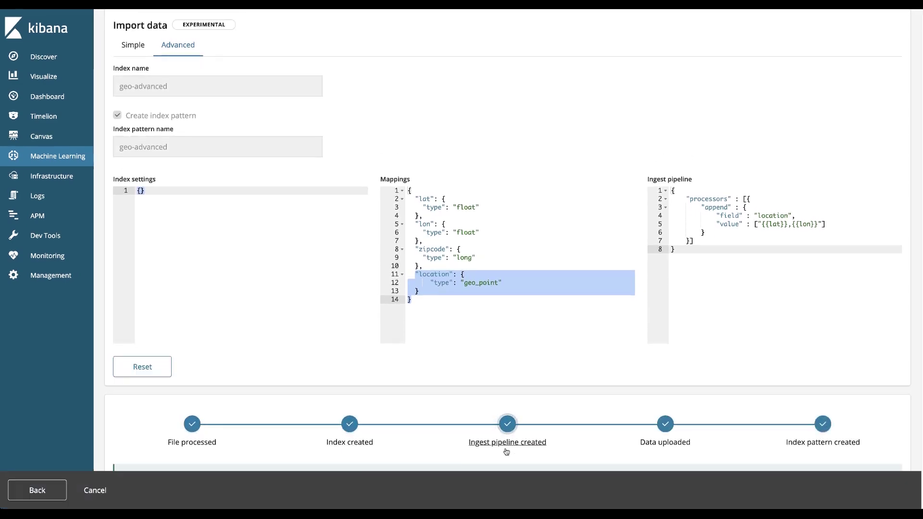
scroll(523, 439, down, 3)
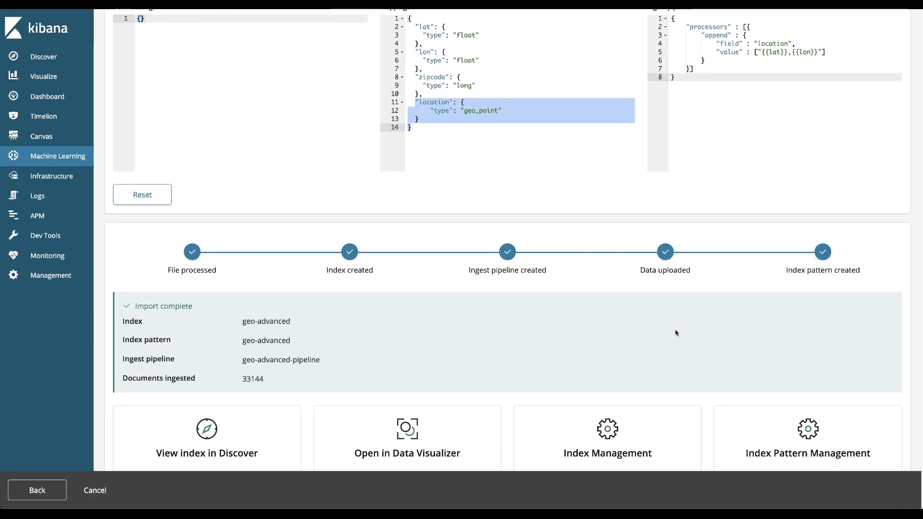
Step: Open the geo-advanced index in Discover in a new browser tab
scroll(711, 319, down, 1)
right_click(199, 410)
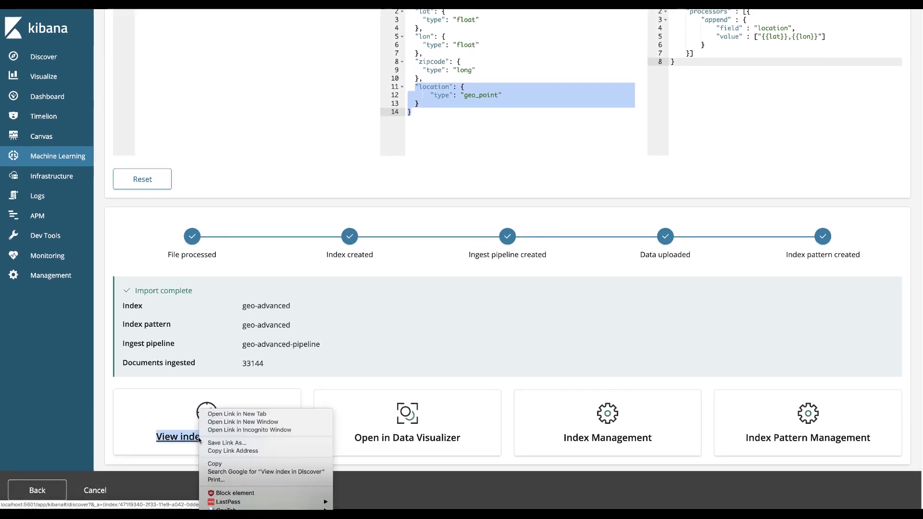
click(237, 415)
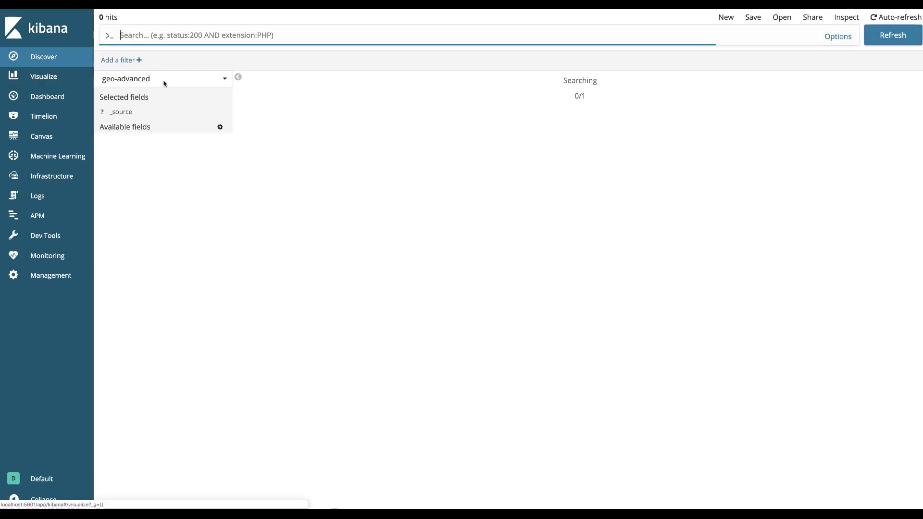
Step: Expand the first document and highlight its lat, lon and location (17.991245, -67.153993) values
click(248, 98)
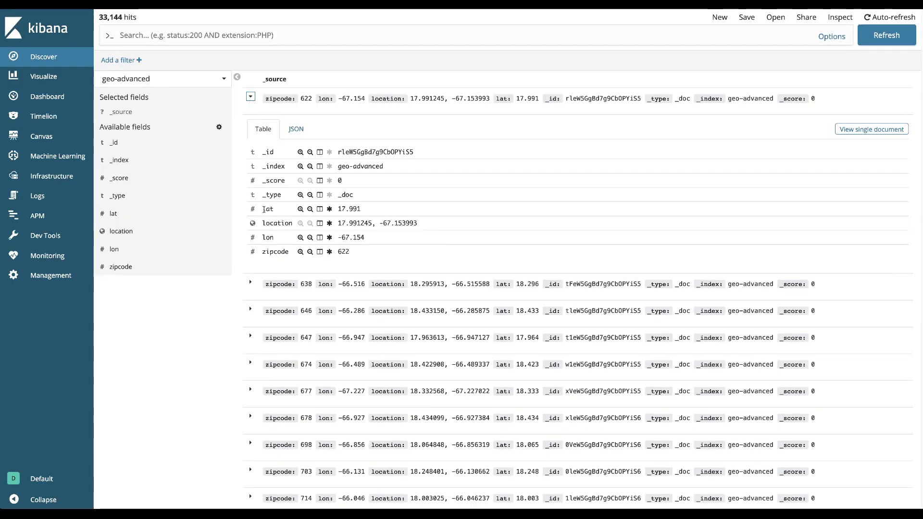
drag(260, 208, 363, 208)
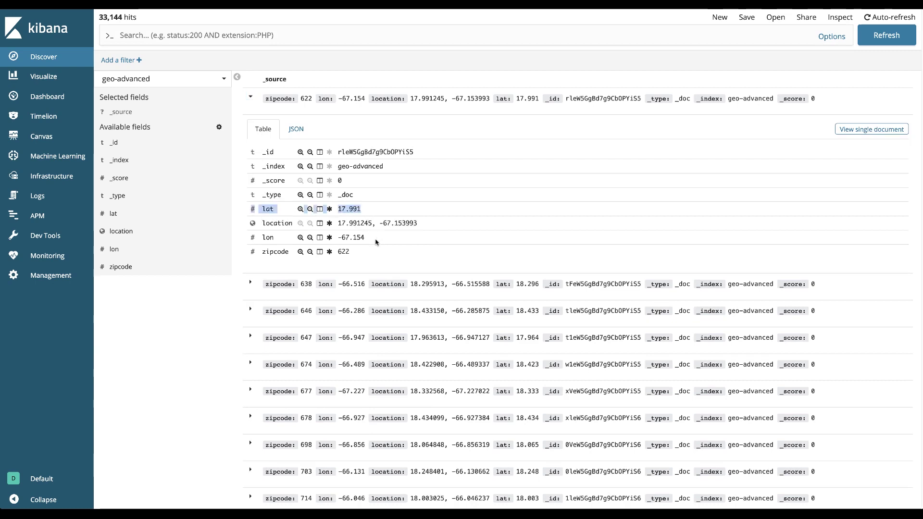
triple_click(260, 237)
drag(418, 224, 272, 224)
click(269, 224)
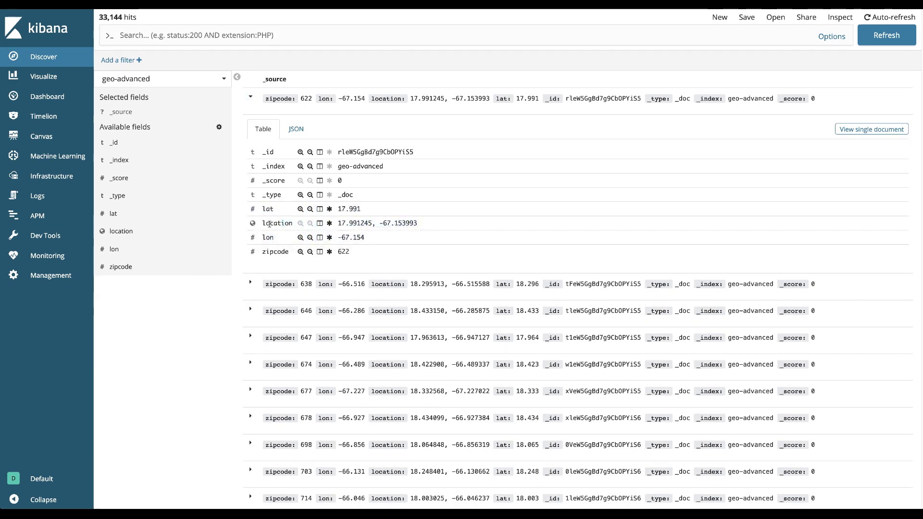